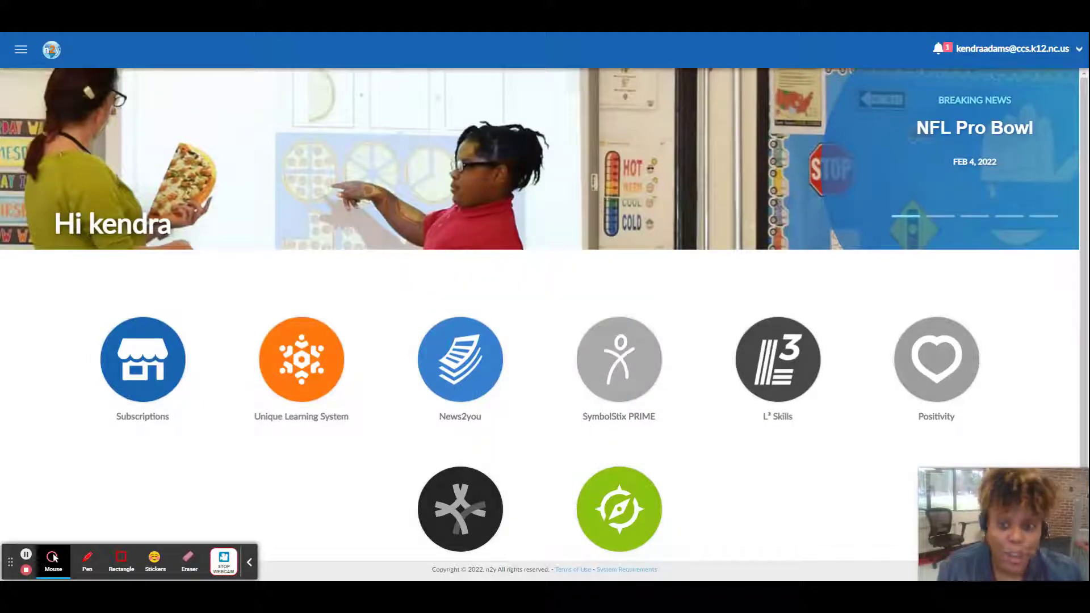
Step: Open the classroom schedule from My Schedules for editing and add a new Custom event
{"action": "left_click", "coordinate": [21, 52]}
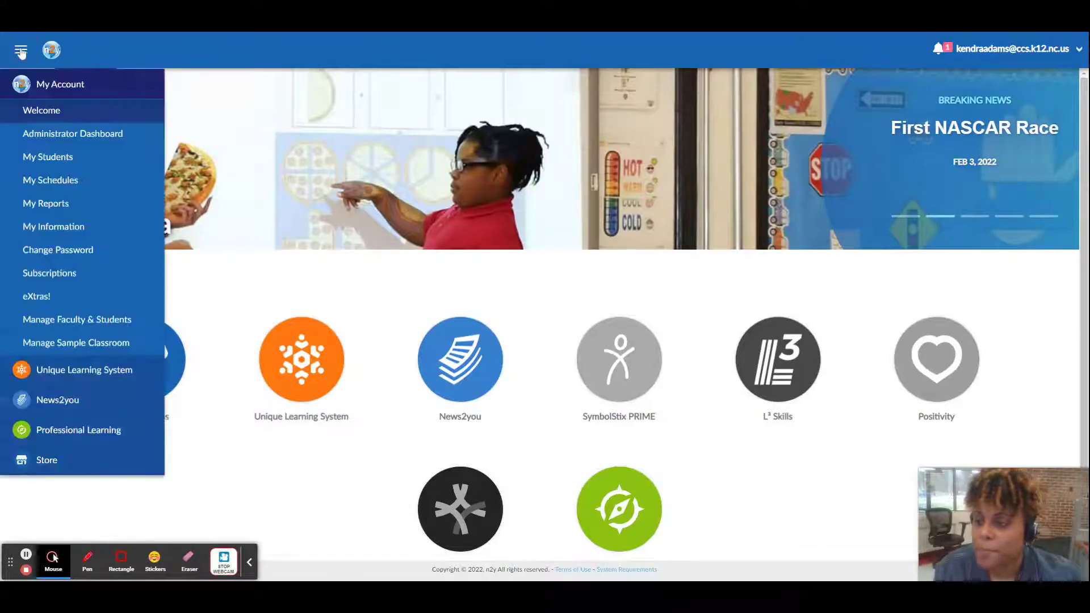
{"action": "left_click", "coordinate": [44, 180]}
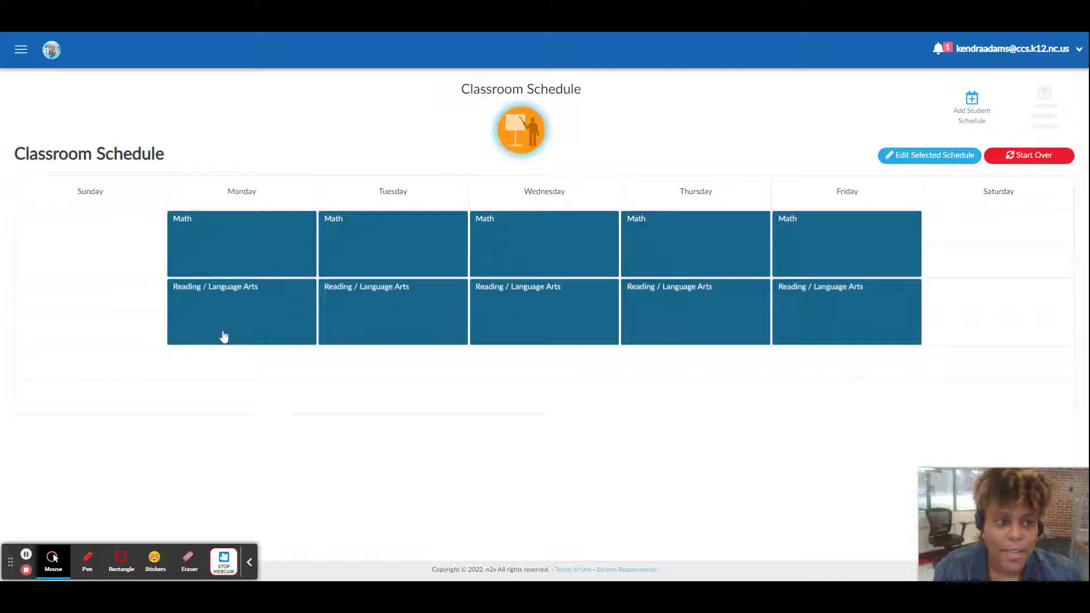
{"action": "left_click", "coordinate": [926, 156]}
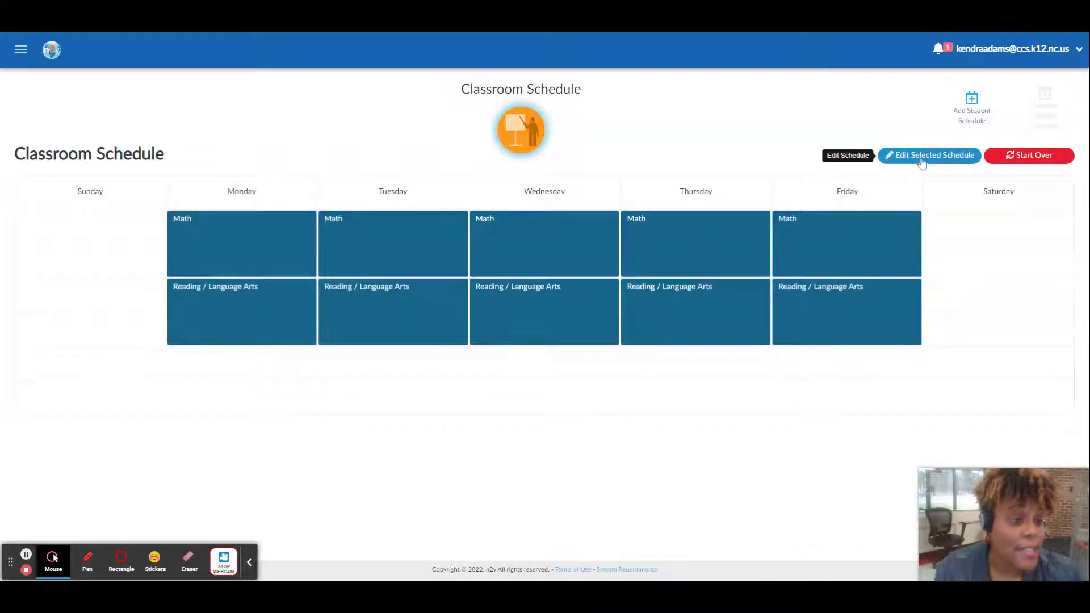
{"action": "left_click", "coordinate": [926, 156]}
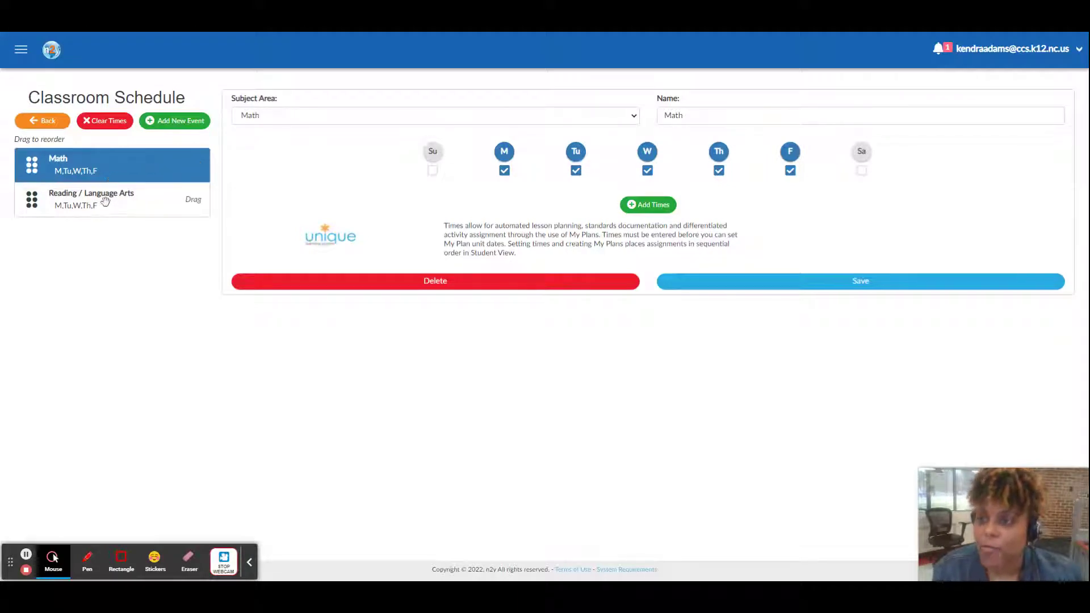
{"action": "left_click", "coordinate": [182, 122]}
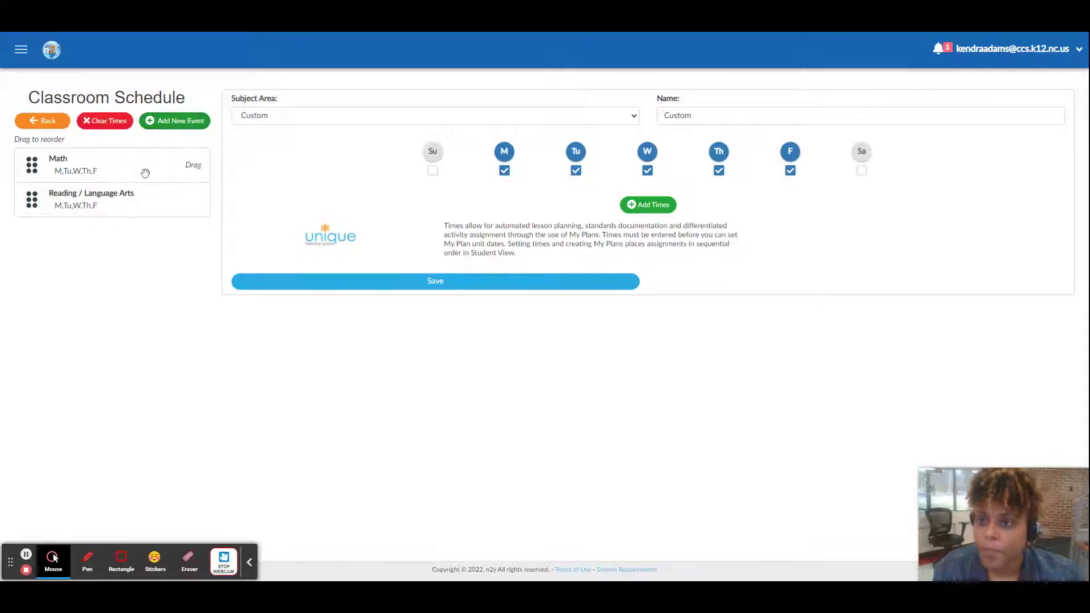
Step: Give the new Custom event 08:00–09:00 AM, copy it to every weekday, and save
{"action": "left_click", "coordinate": [648, 206]}
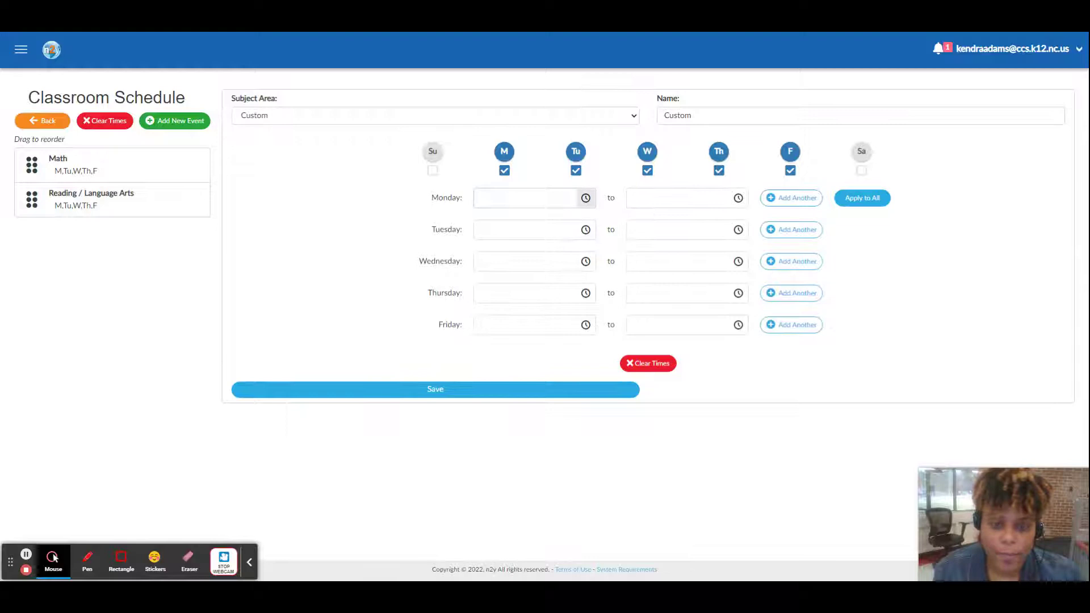
{"action": "left_click", "coordinate": [585, 197]}
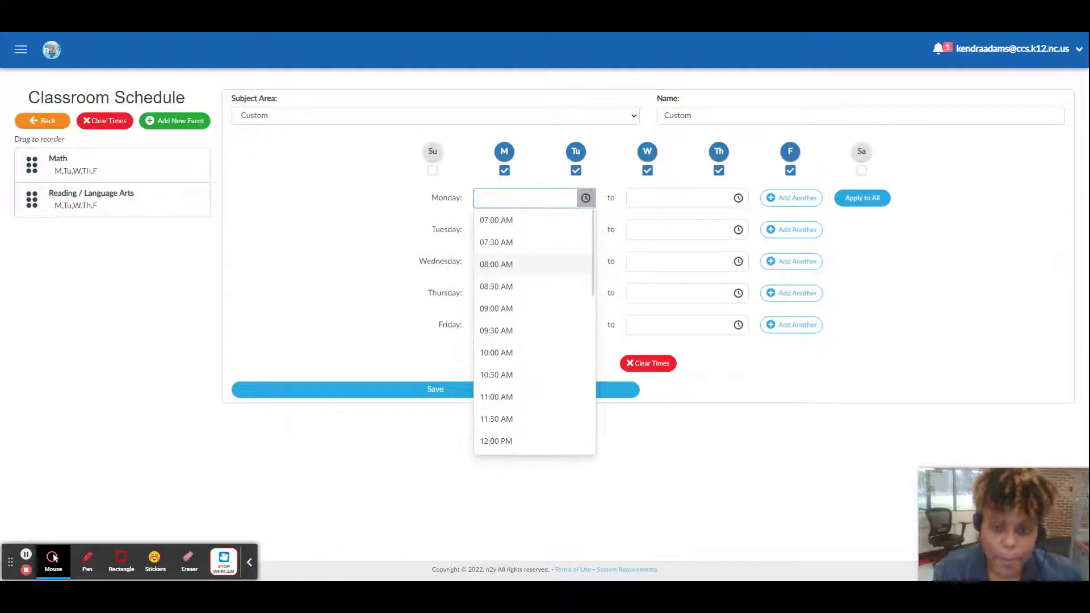
{"action": "left_click", "coordinate": [492, 265]}
{"action": "left_click", "coordinate": [737, 198]}
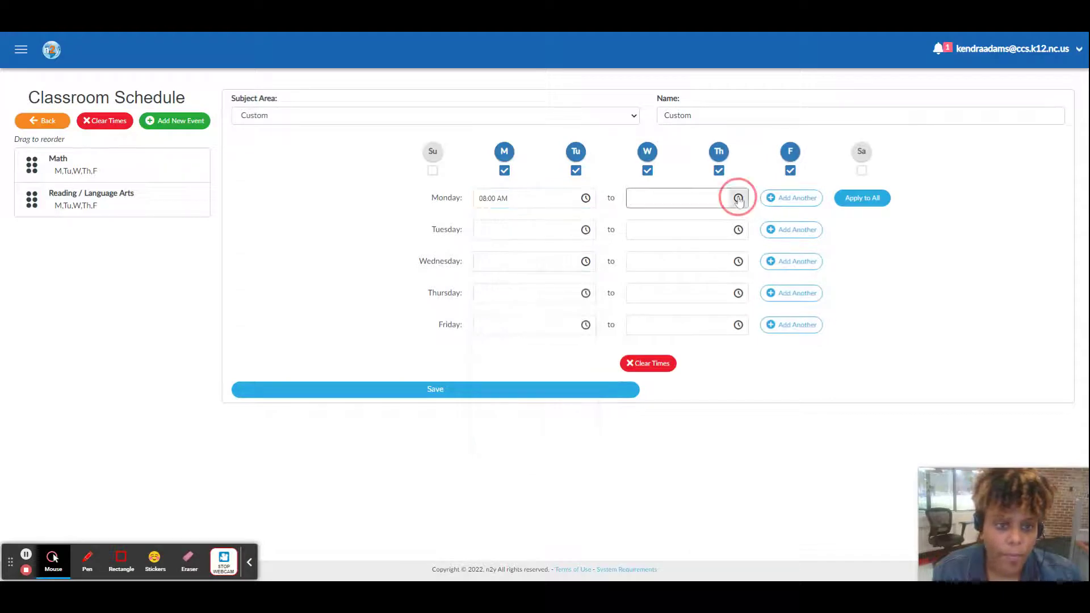
{"action": "left_click", "coordinate": [645, 313]}
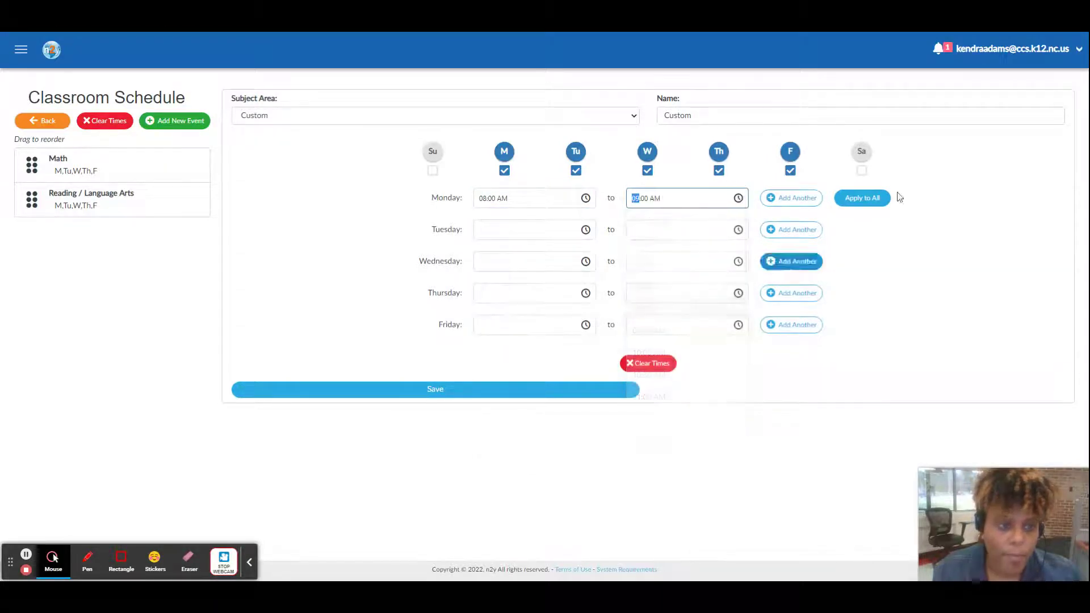
{"action": "left_click", "coordinate": [860, 202]}
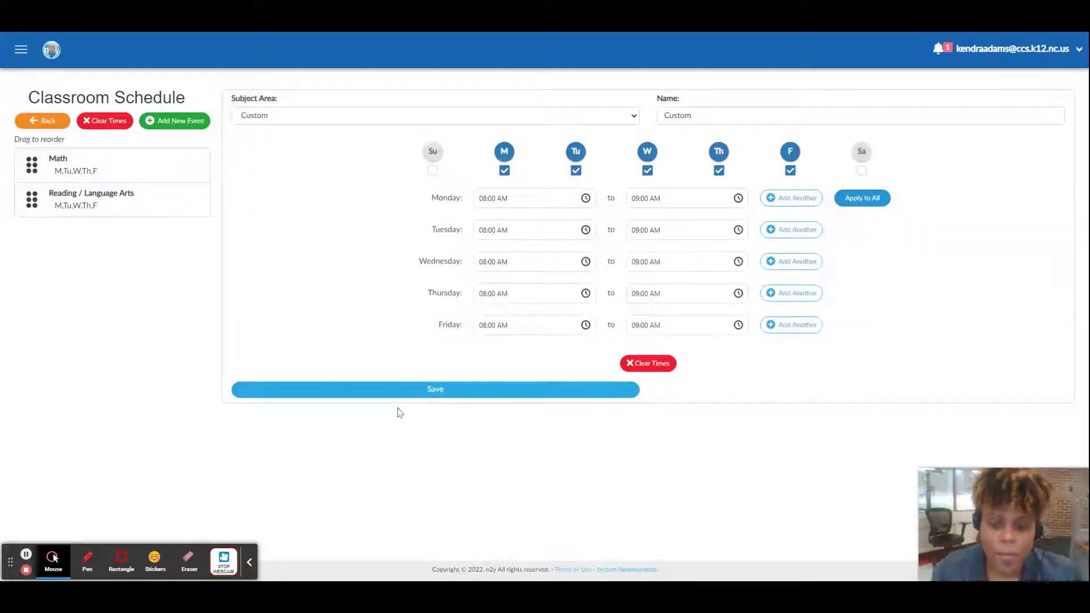
{"action": "left_click", "coordinate": [418, 392]}
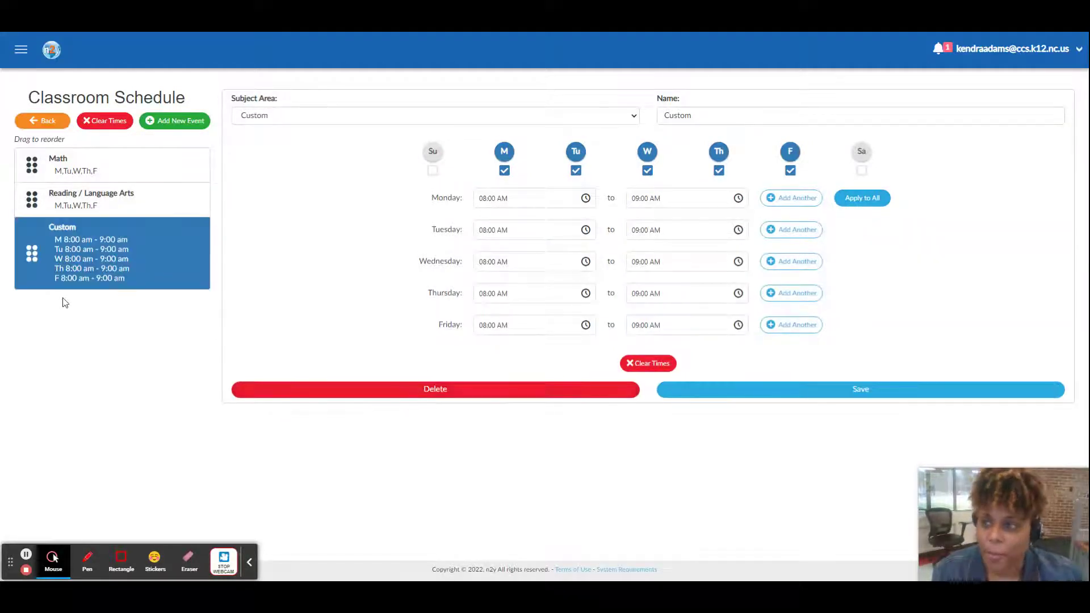
Step: Set Reading / Language Arts to 09:00–10:00 AM and copy it to every weekday
{"action": "left_click", "coordinate": [100, 200]}
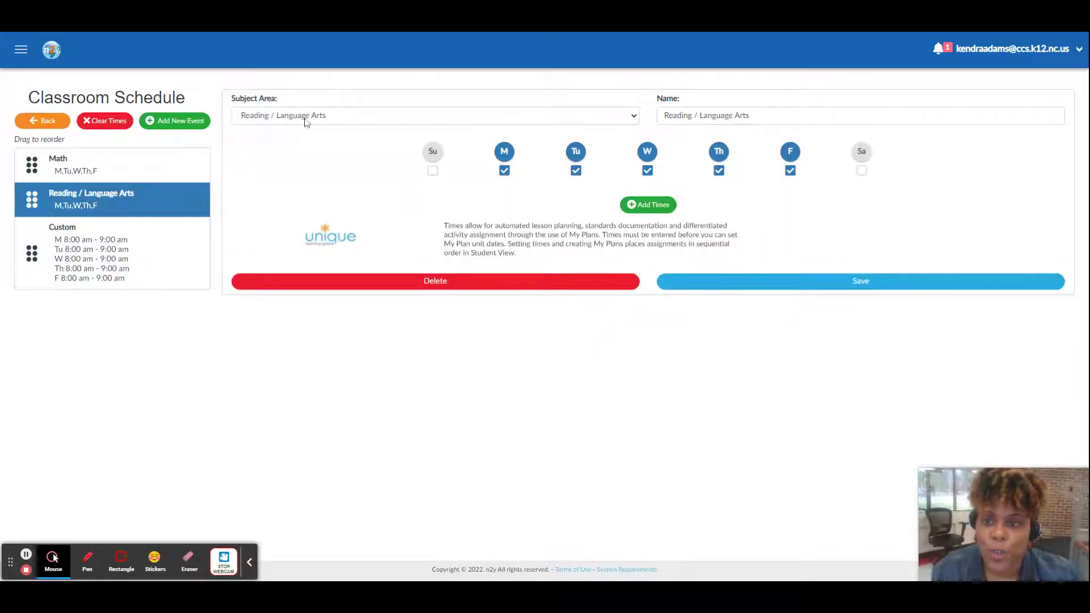
{"action": "left_click", "coordinate": [649, 205]}
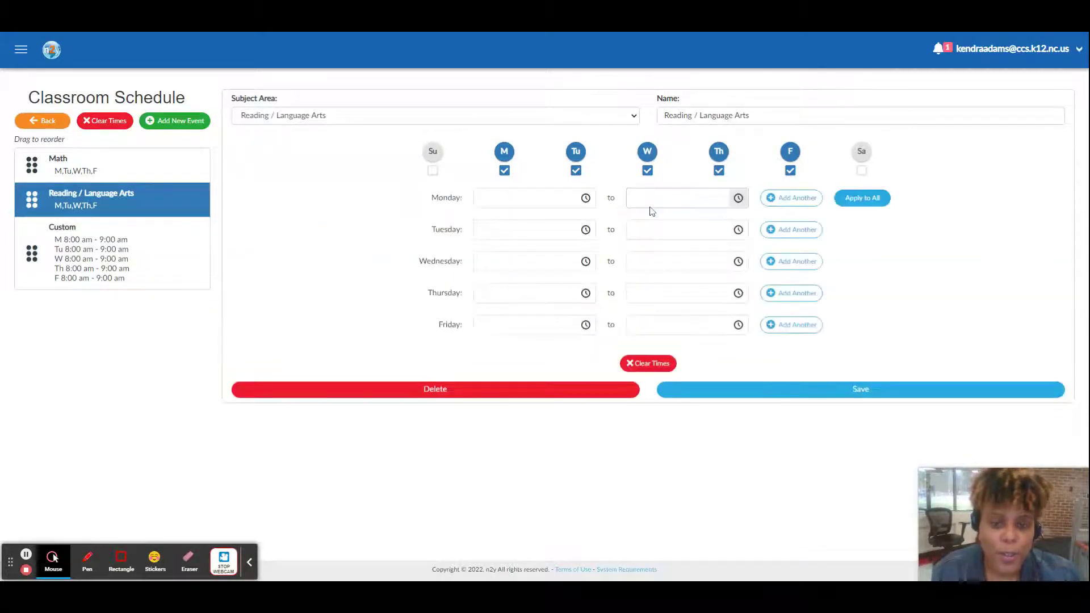
{"action": "left_click", "coordinate": [586, 197]}
{"action": "left_click", "coordinate": [522, 309]}
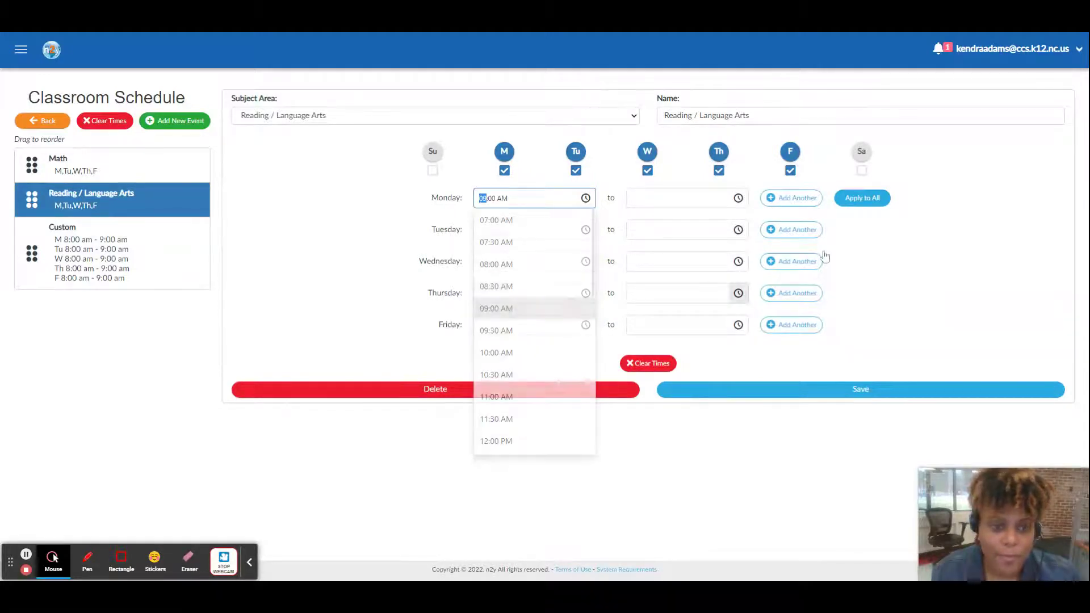
{"action": "left_click", "coordinate": [740, 198]}
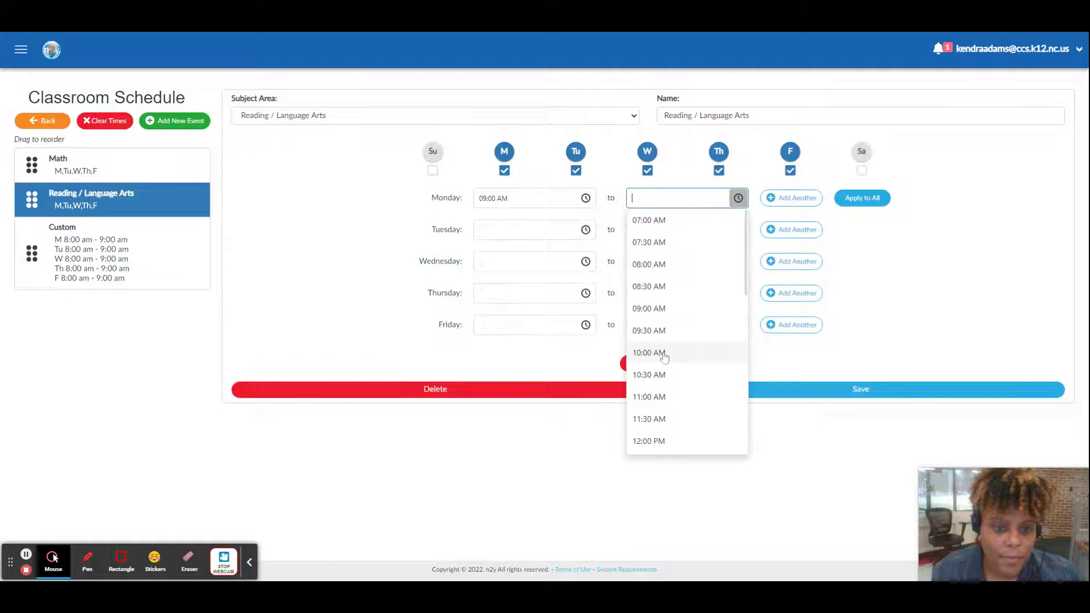
{"action": "left_click", "coordinate": [689, 350]}
{"action": "left_click", "coordinate": [864, 197]}
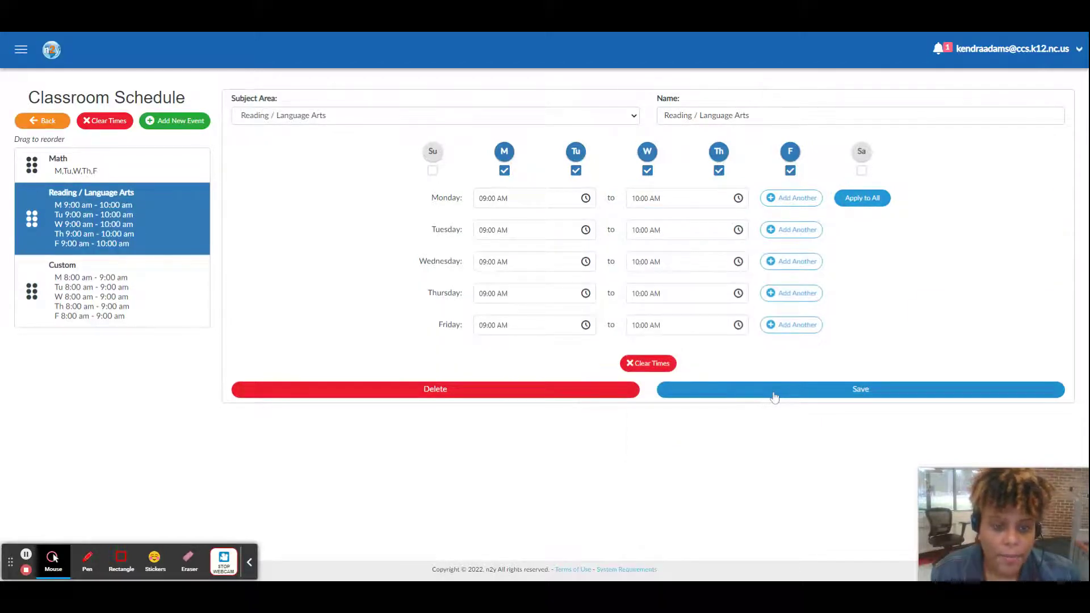
Step: Change the Custom event to Lunch at 10:30–11:30 AM every weekday and save it
{"action": "left_click", "coordinate": [98, 291]}
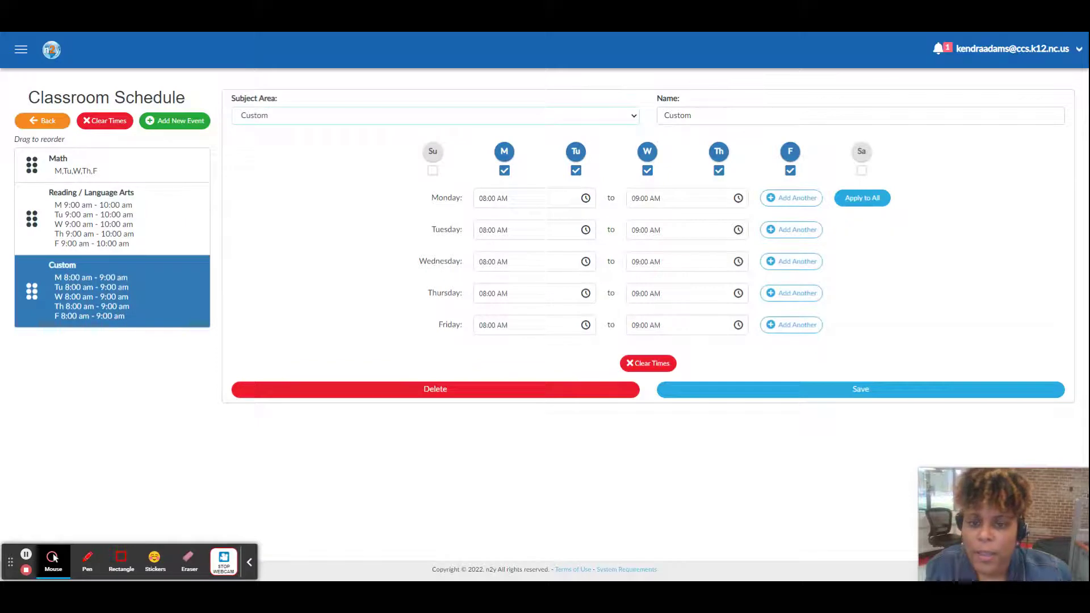
{"action": "left_click", "coordinate": [586, 292]}
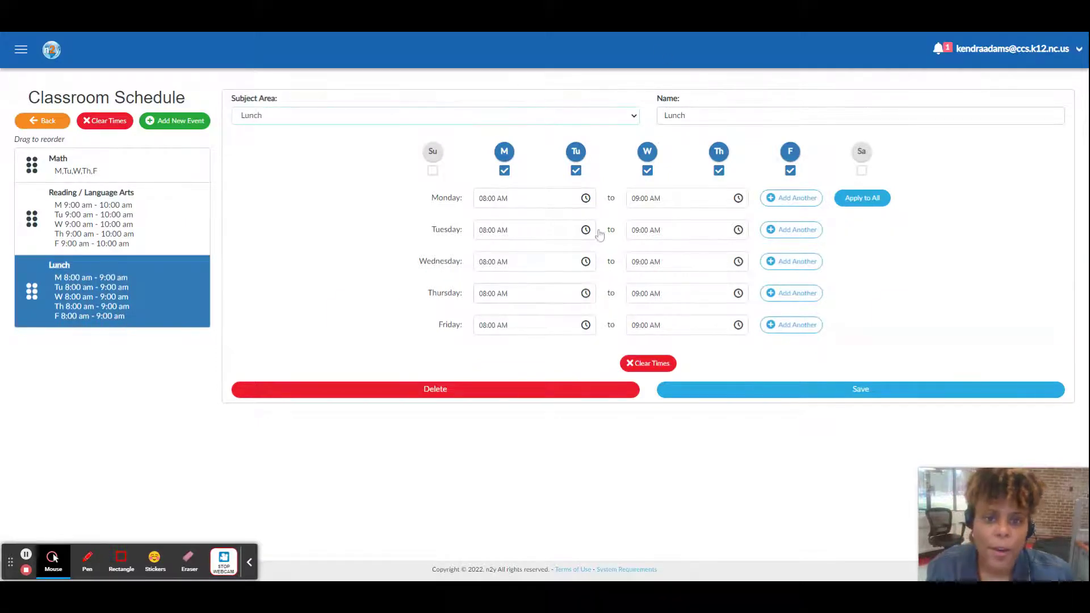
{"action": "left_click", "coordinate": [586, 198]}
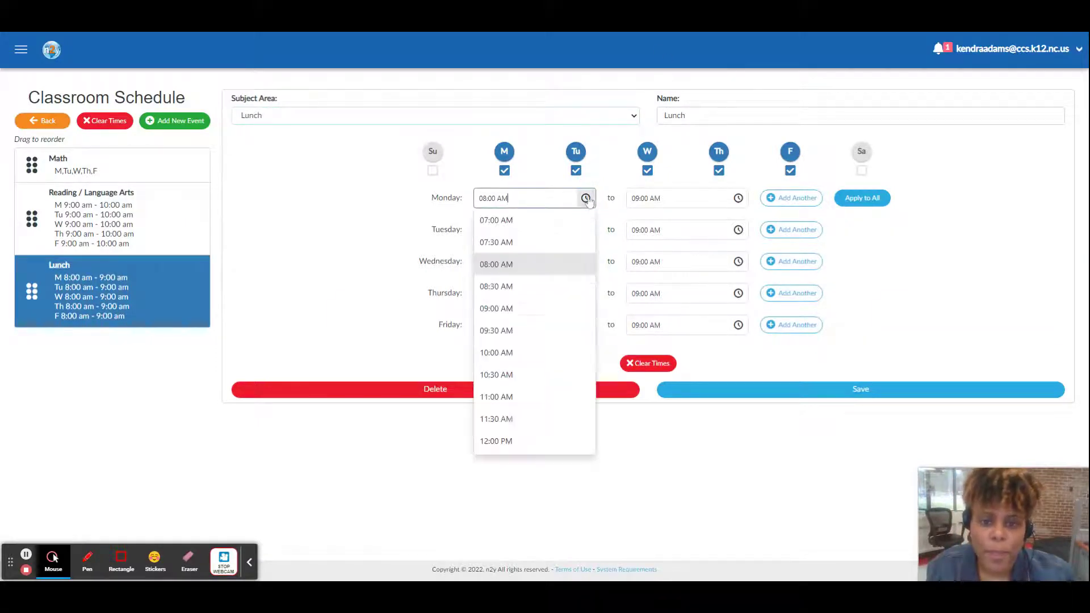
{"action": "left_click", "coordinate": [495, 376]}
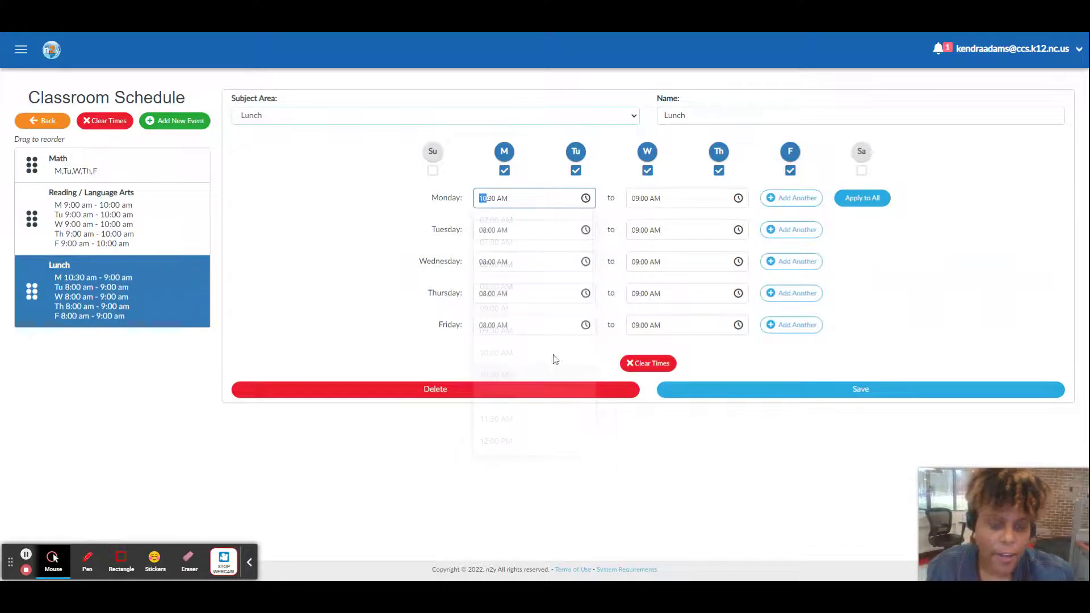
{"action": "left_click", "coordinate": [738, 198]}
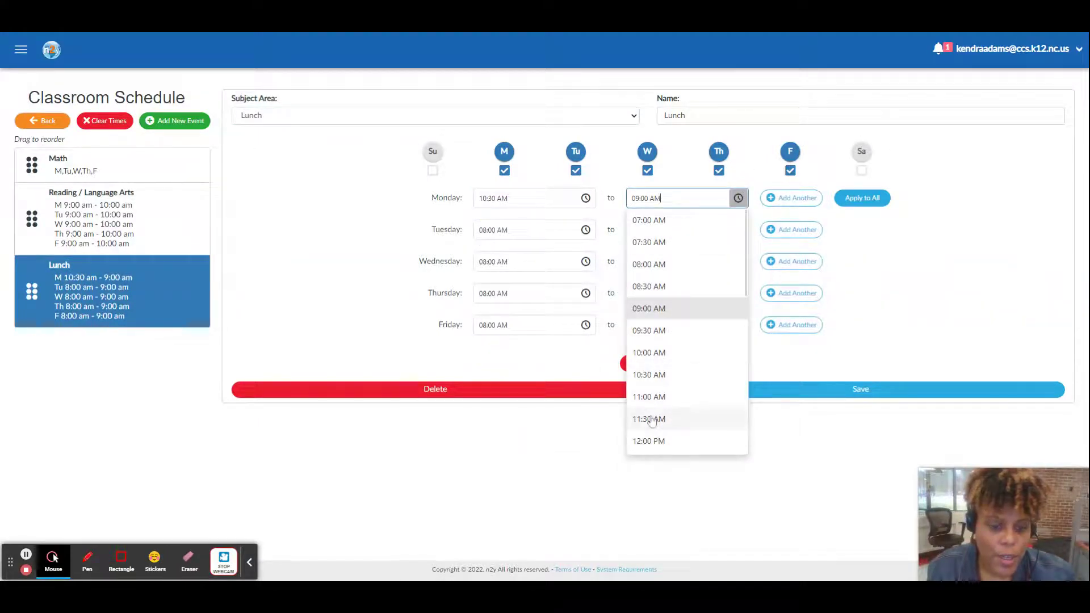
{"action": "left_click", "coordinate": [652, 420]}
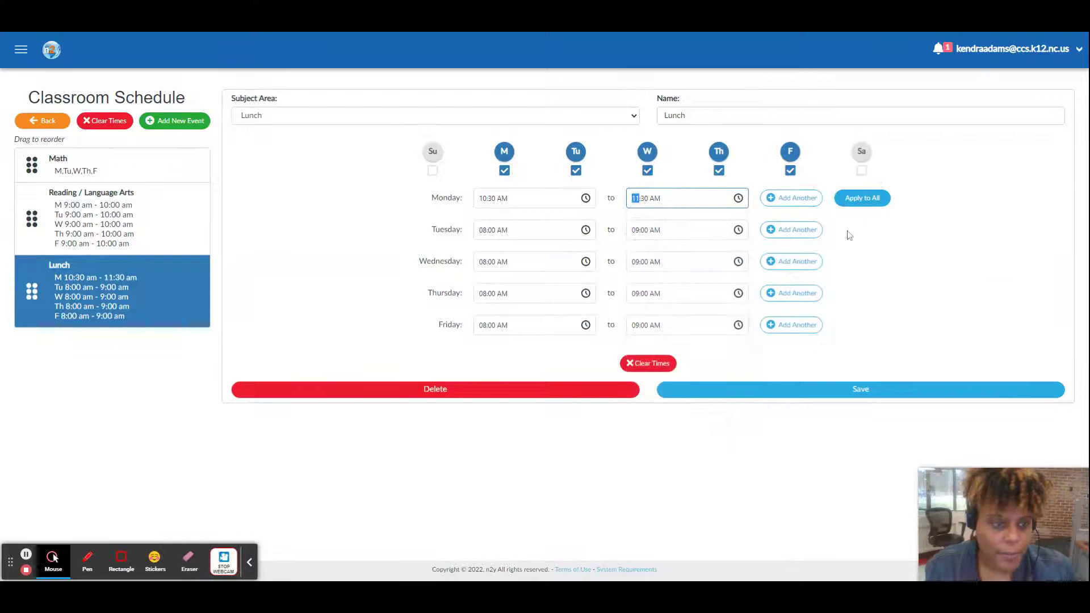
{"action": "left_click", "coordinate": [864, 198]}
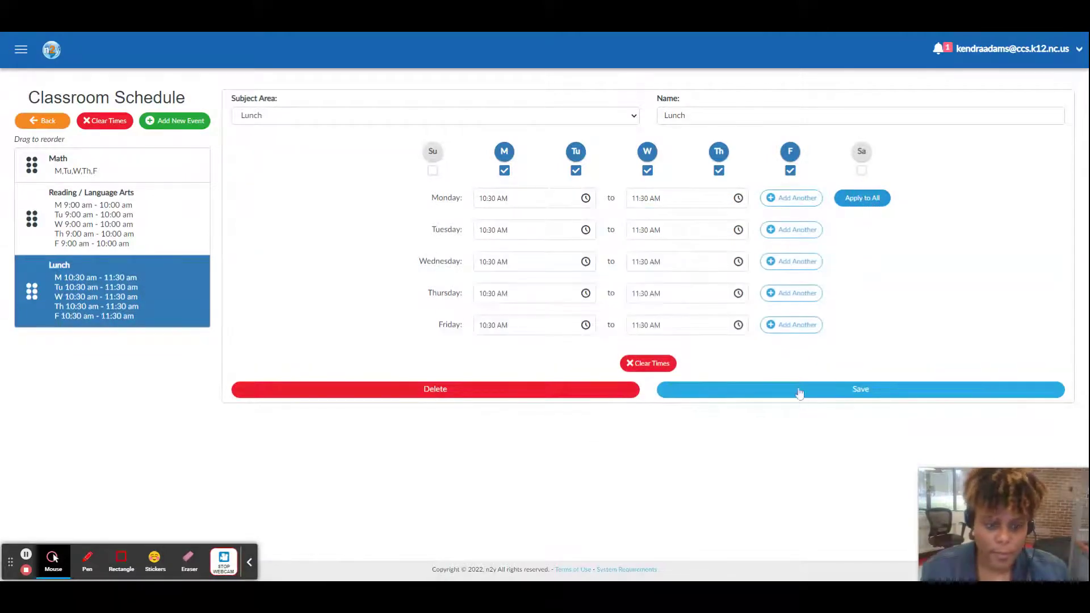
{"action": "left_click", "coordinate": [797, 389]}
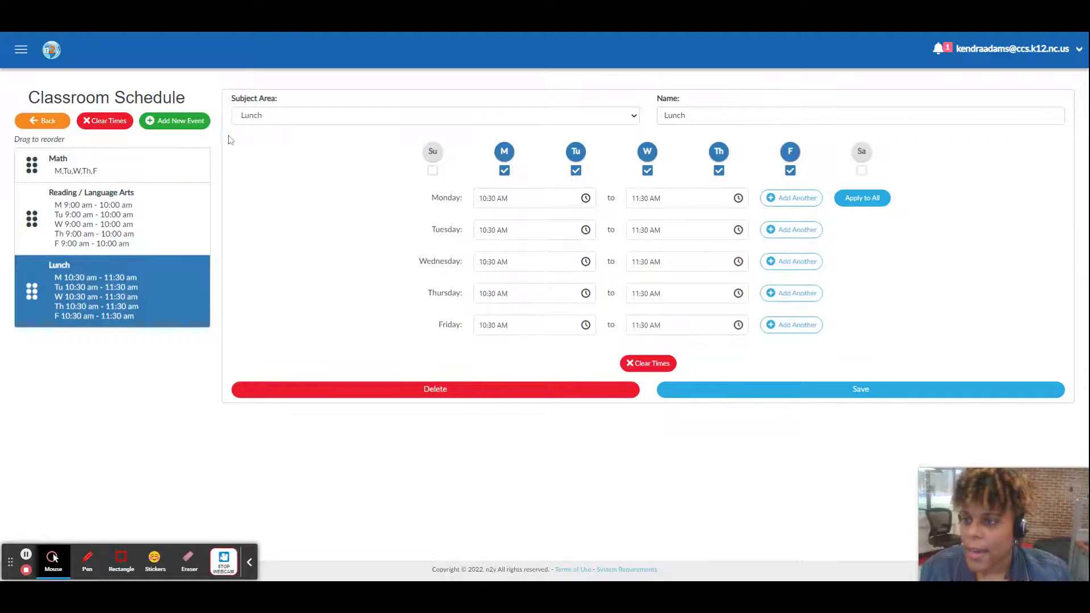
Step: Create a new event with Science as its subject area
{"action": "left_click", "coordinate": [179, 122]}
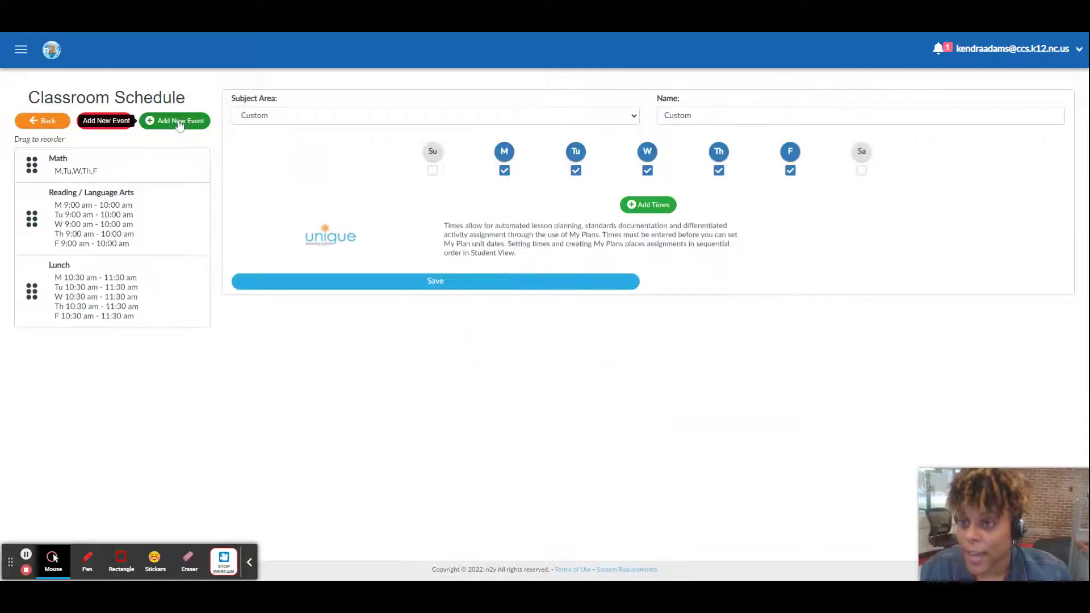
{"action": "left_click", "coordinate": [635, 117]}
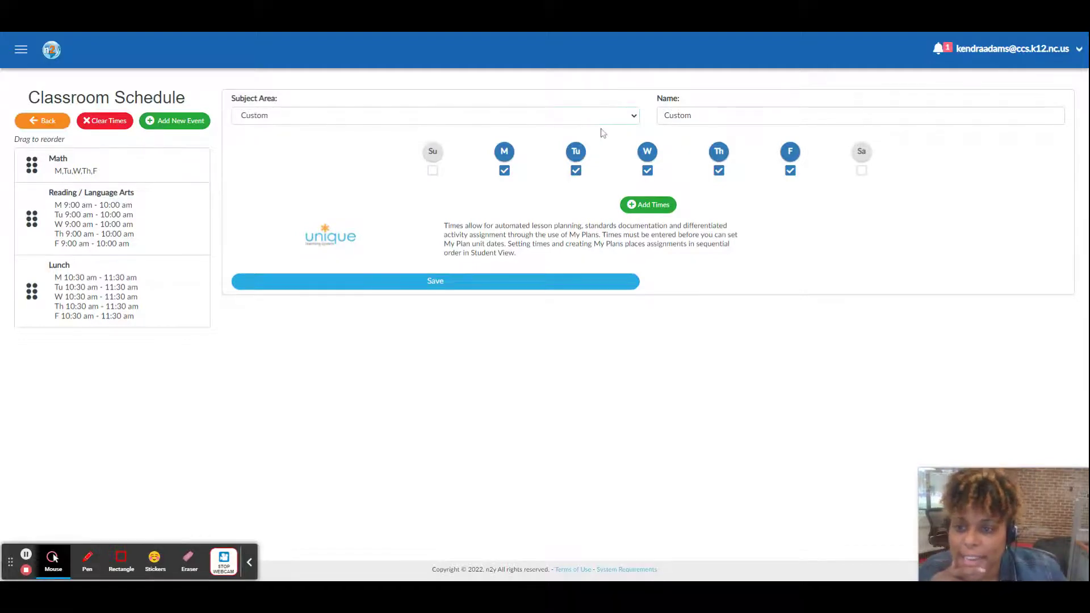
{"action": "left_click", "coordinate": [502, 212]}
Step: Schedule Science at 12:30–01:30 PM every weekday, save it, and start another new event
{"action": "left_click", "coordinate": [649, 205]}
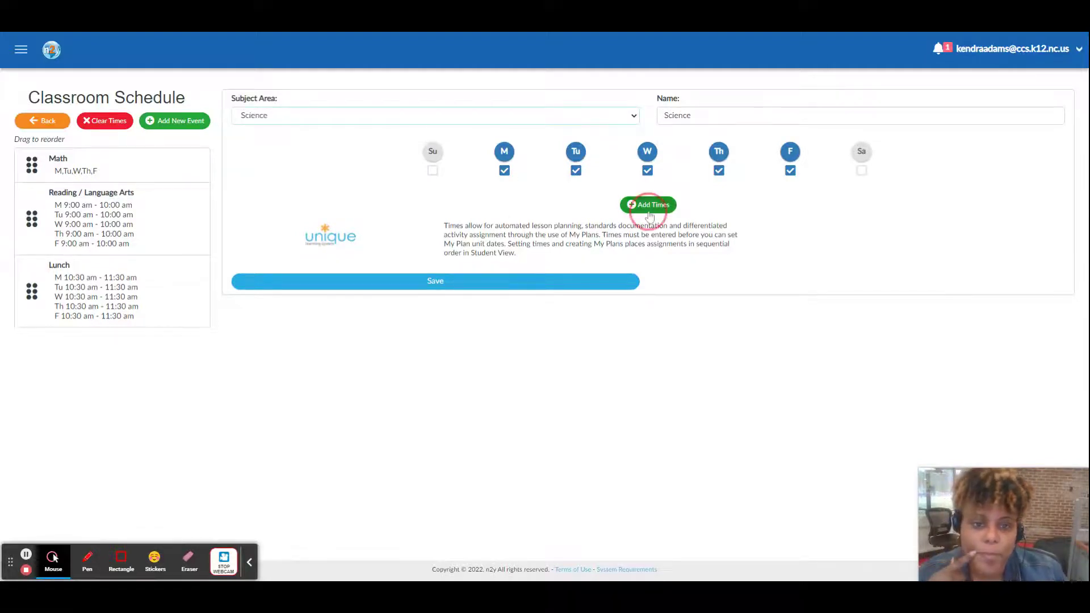
{"action": "left_click", "coordinate": [586, 198]}
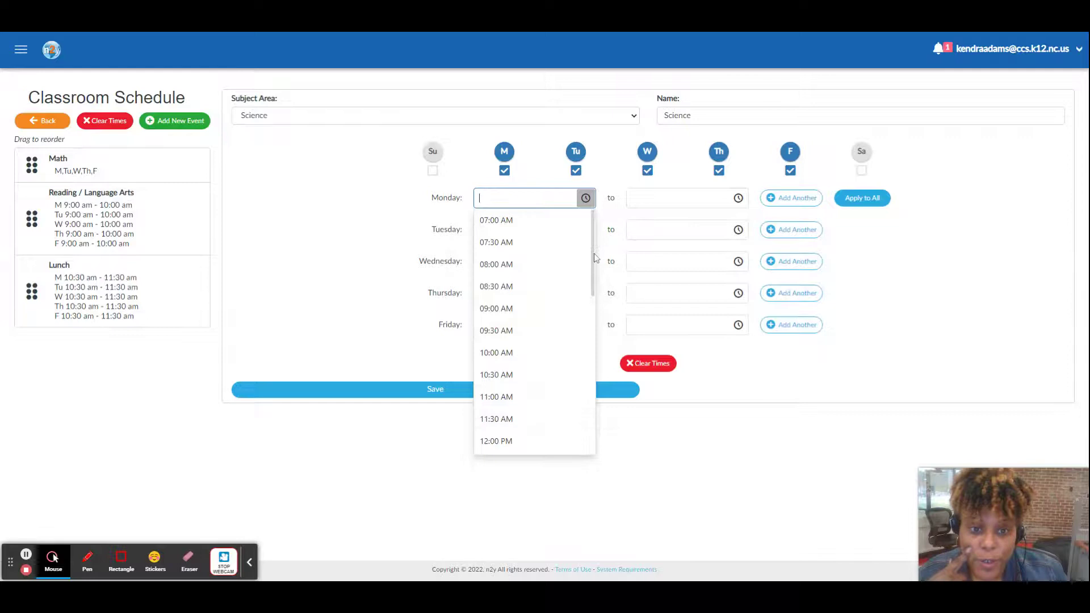
{"action": "left_click_drag", "start_coordinate": [595, 259], "coordinate": [594, 294]}
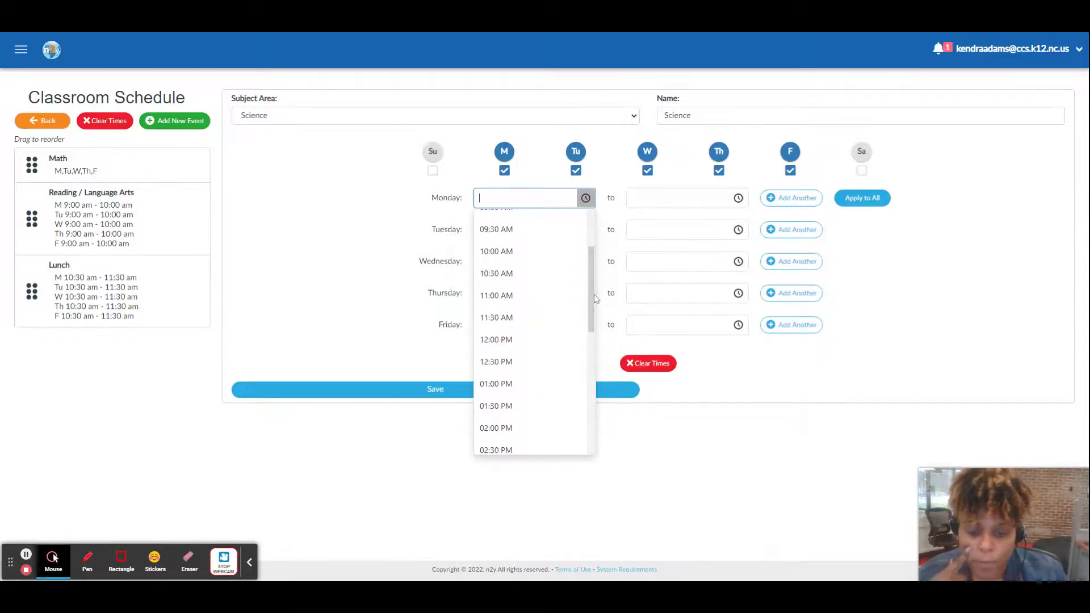
{"action": "left_click", "coordinate": [507, 363]}
{"action": "left_click", "coordinate": [737, 198]}
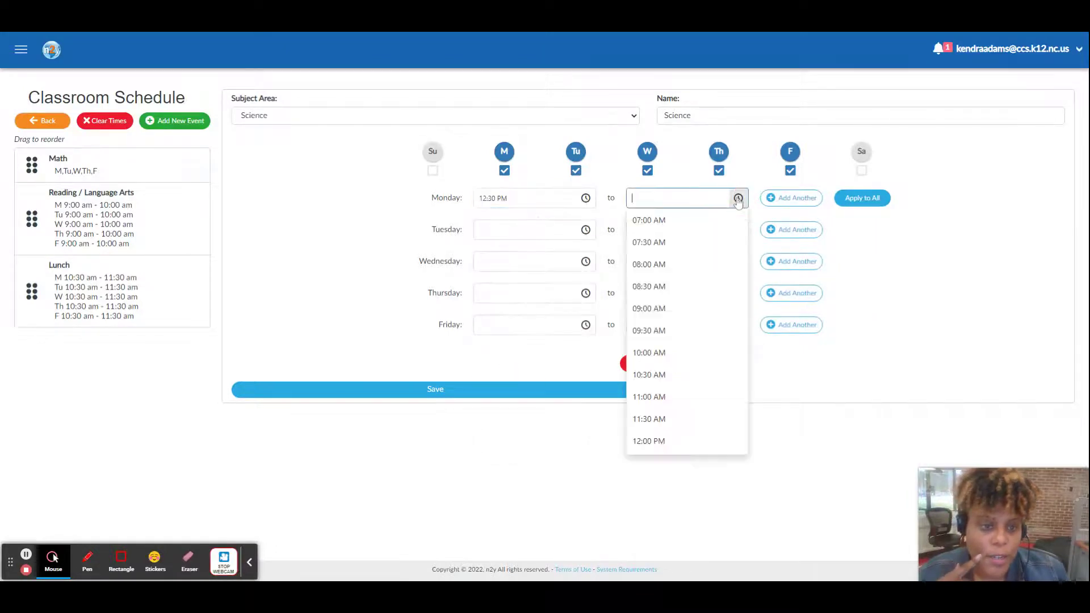
{"action": "scroll", "coordinate": [658, 403], "scroll_direction": "down", "scroll_amount": 3}
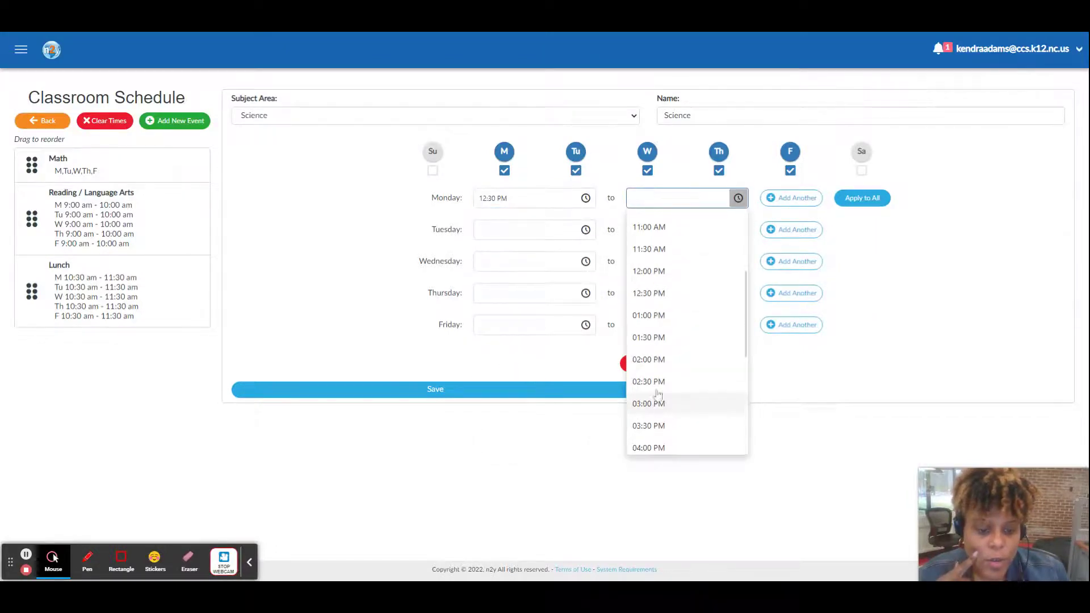
{"action": "left_click", "coordinate": [652, 337]}
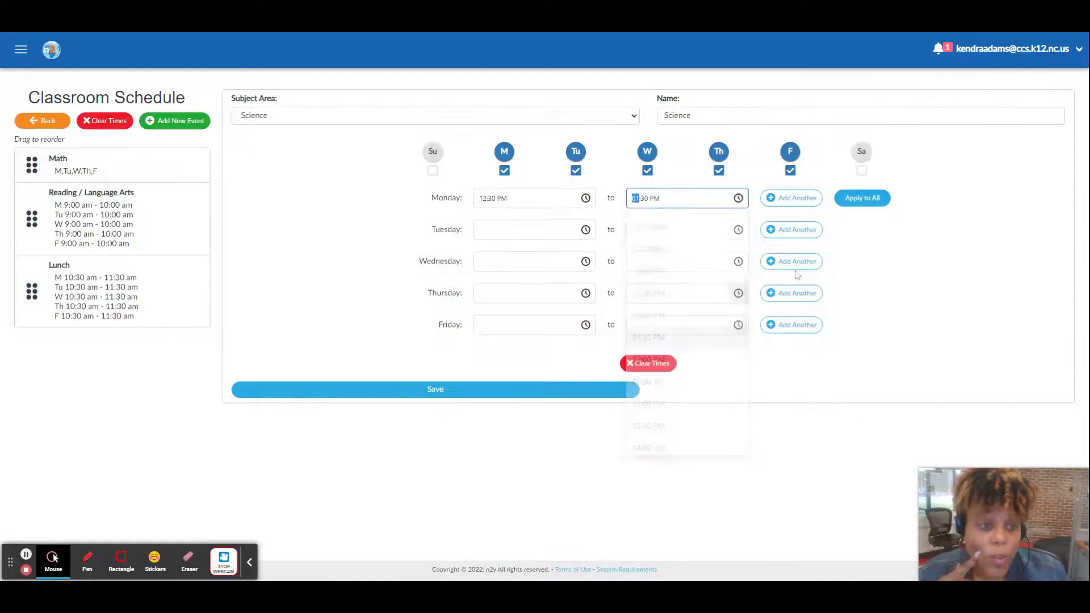
{"action": "left_click", "coordinate": [862, 199]}
{"action": "left_click", "coordinate": [433, 390]}
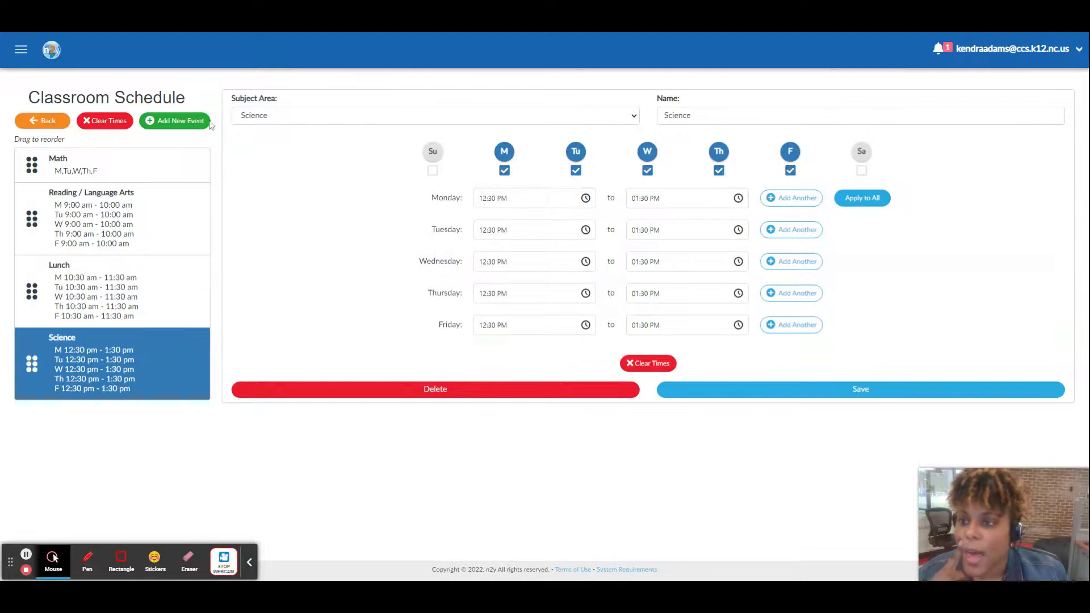
{"action": "left_click", "coordinate": [168, 120]}
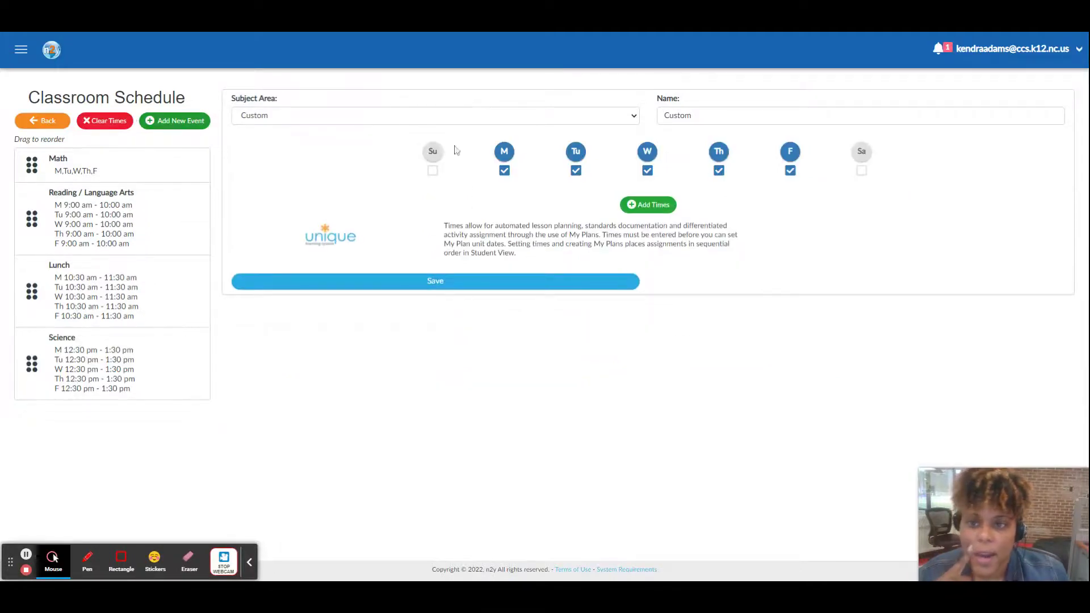
Step: Make the new event Social Studies at 01:30–02:00 PM for all weekdays and save it
{"action": "left_click", "coordinate": [624, 133]}
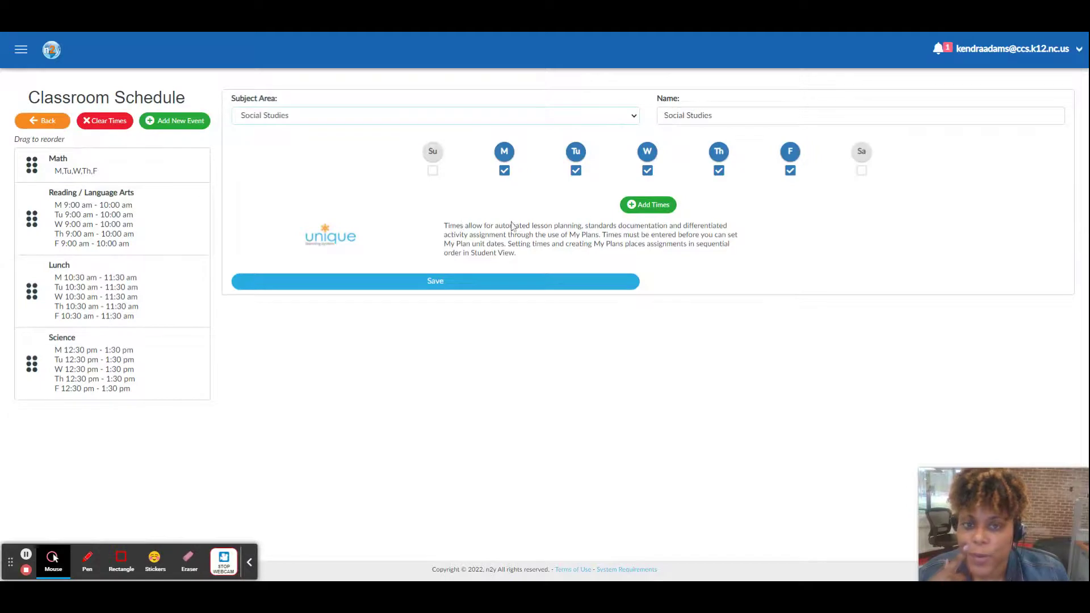
{"action": "left_click", "coordinate": [645, 205]}
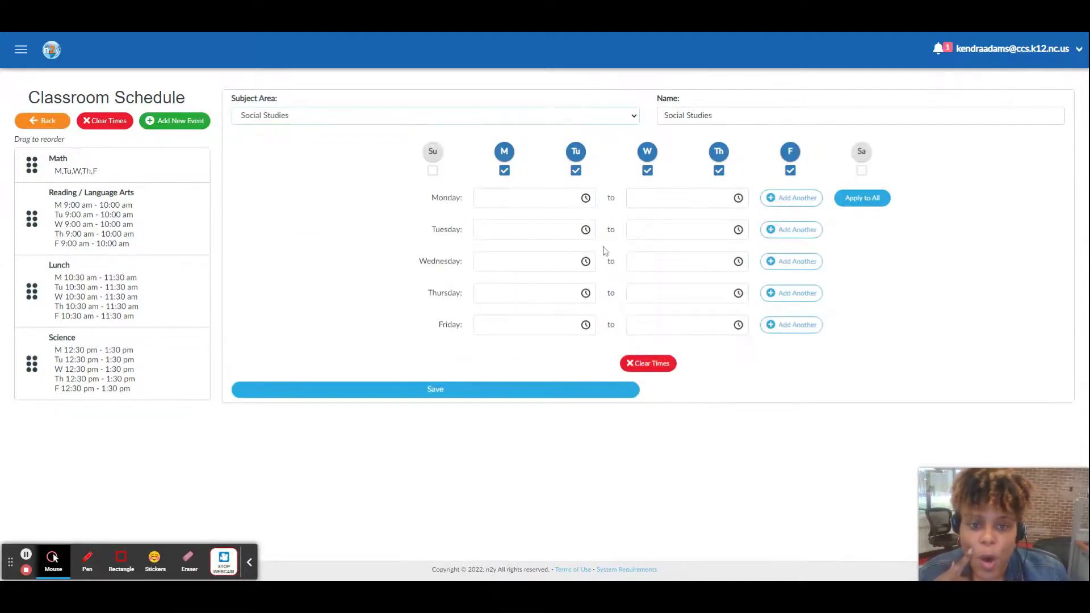
{"action": "left_click", "coordinate": [585, 198]}
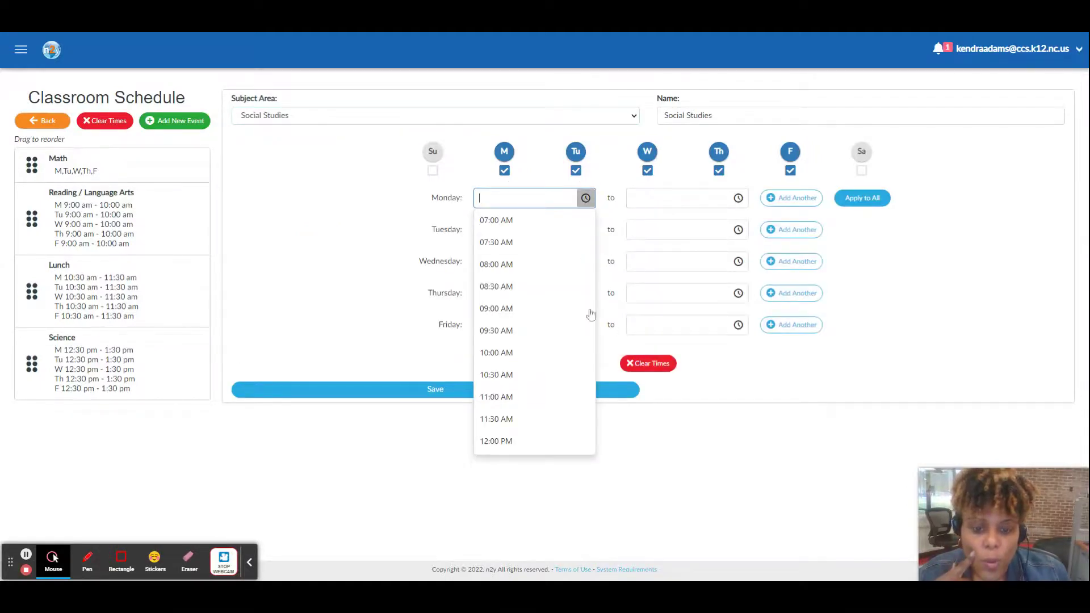
{"action": "left_click_drag", "start_coordinate": [588, 285], "coordinate": [591, 360]}
{"action": "left_click", "coordinate": [511, 309]}
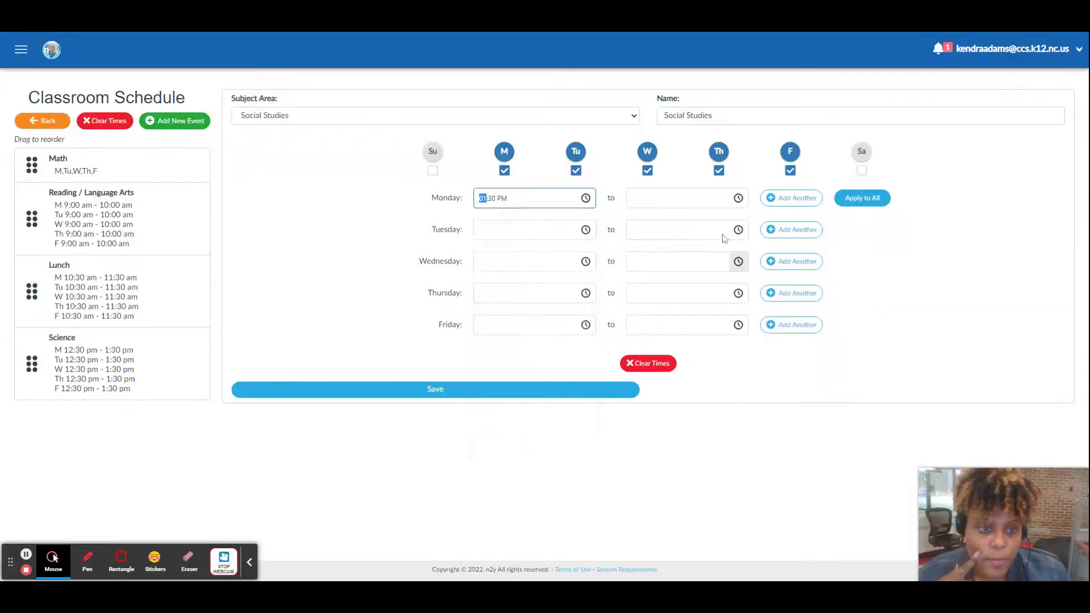
{"action": "left_click", "coordinate": [738, 198]}
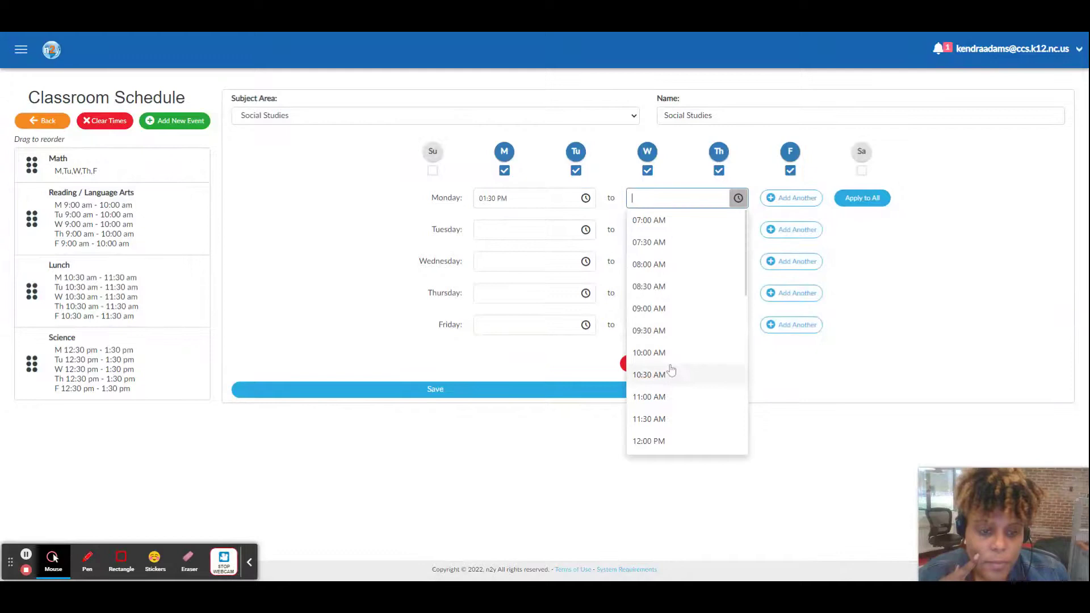
{"action": "scroll", "coordinate": [677, 420], "scroll_direction": "down", "scroll_amount": 3}
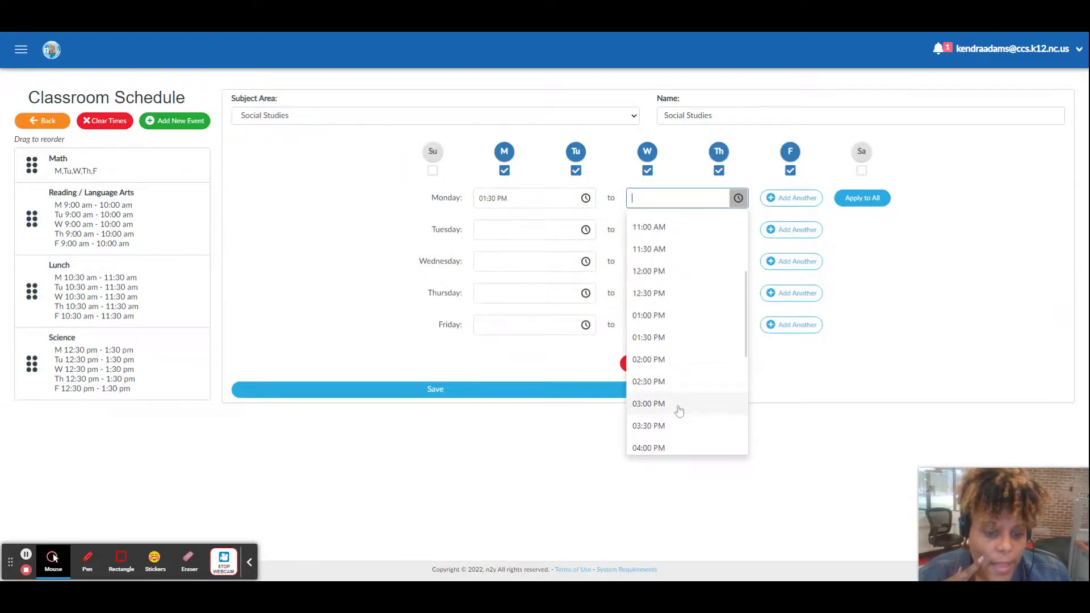
{"action": "scroll", "coordinate": [679, 411], "scroll_direction": "down", "scroll_amount": 1}
{"action": "scroll", "coordinate": [678, 411], "scroll_direction": "down", "scroll_amount": 1}
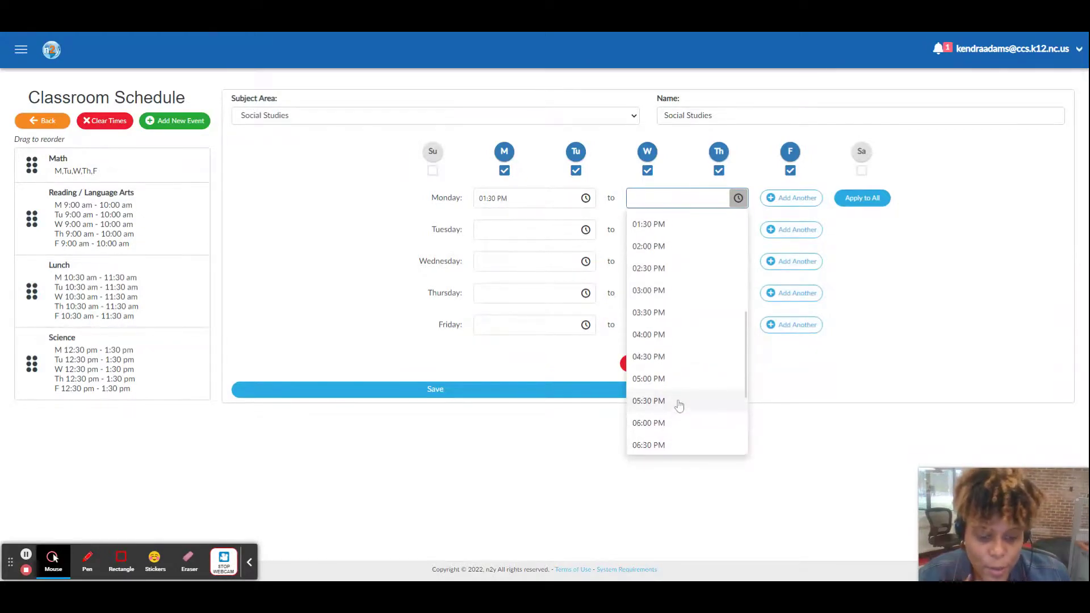
{"action": "left_click", "coordinate": [660, 248]}
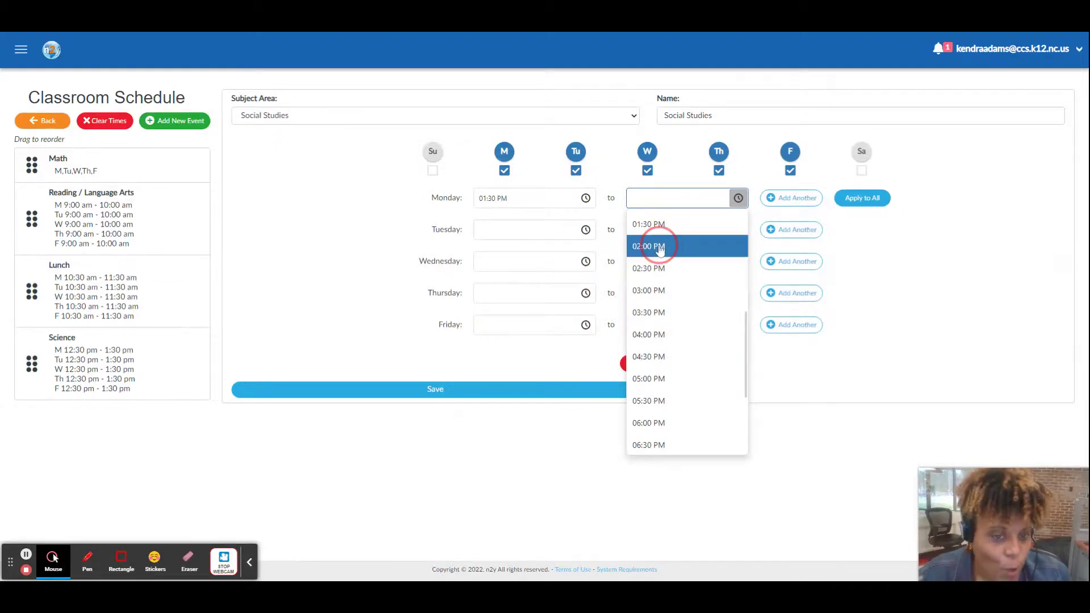
{"action": "left_click", "coordinate": [871, 200]}
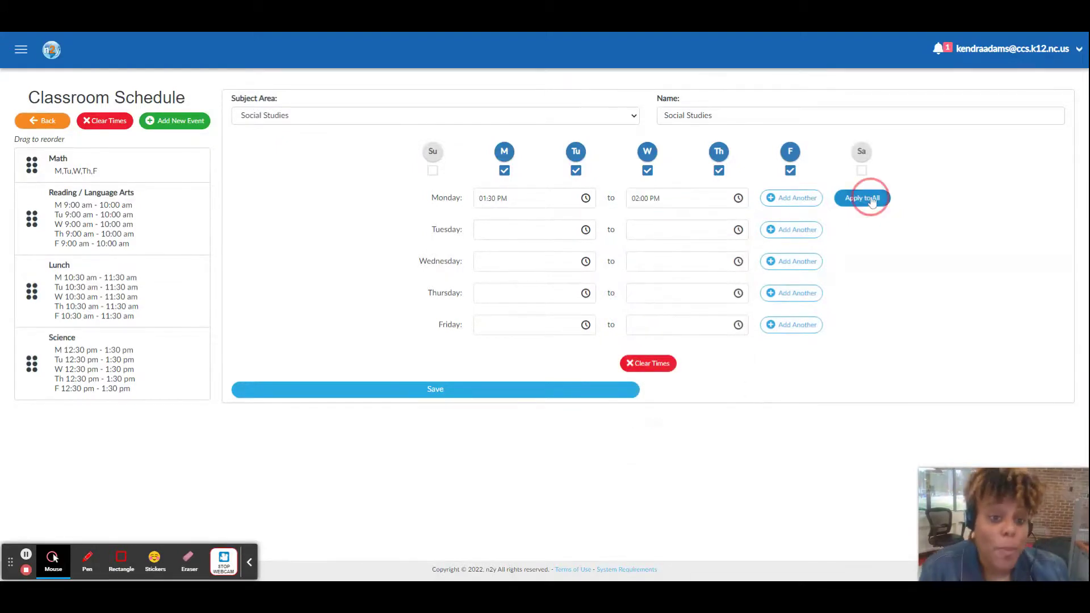
{"action": "left_click", "coordinate": [410, 390]}
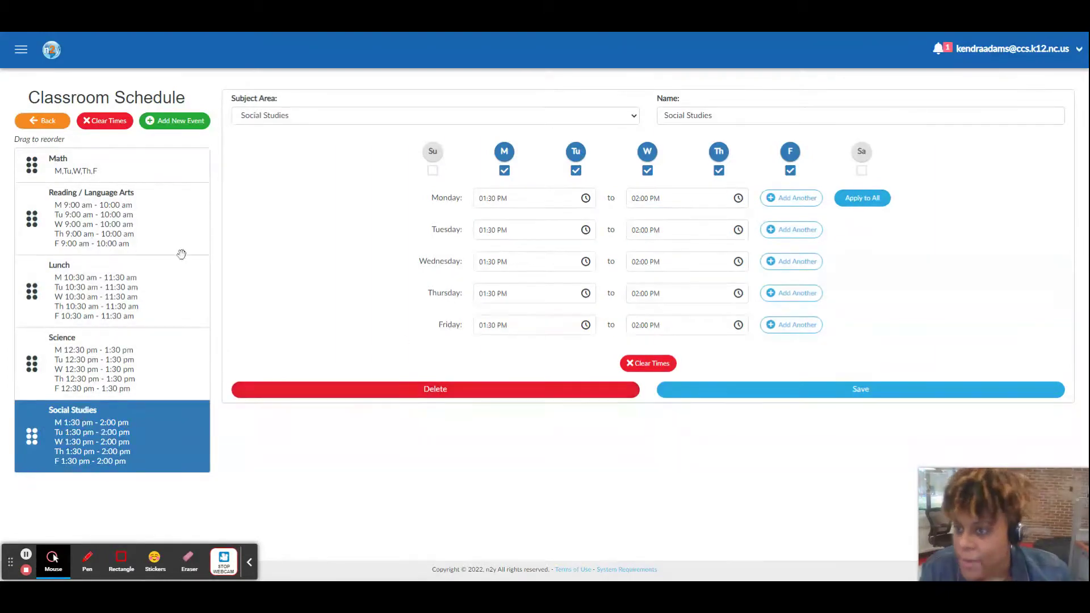
{"action": "left_click", "coordinate": [801, 394]}
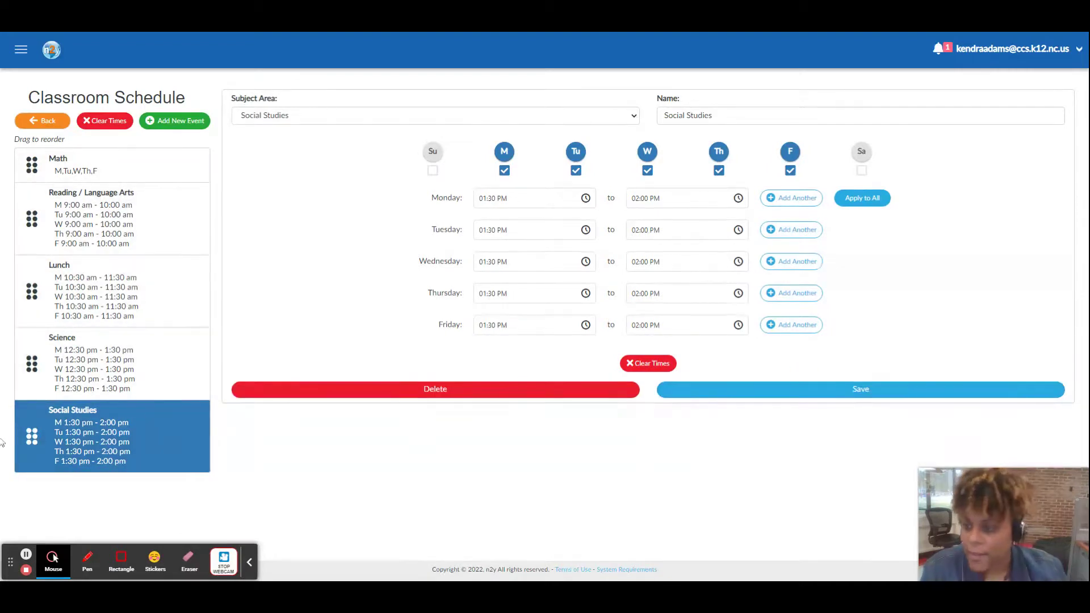